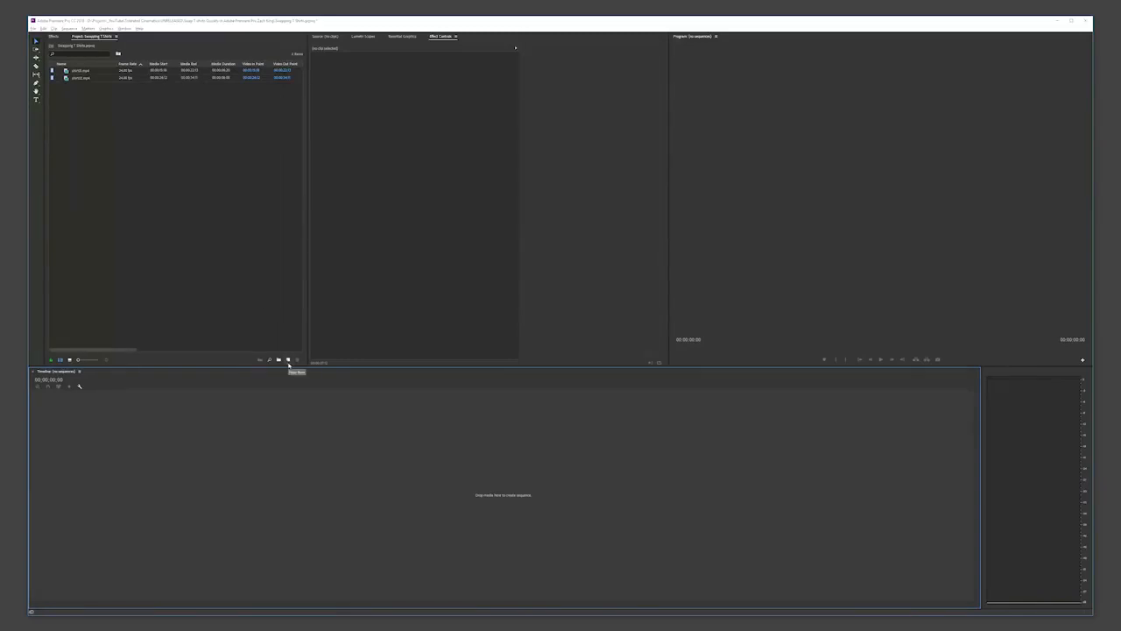
- Create a new sequence from the custom Full HD preset
{"action": "left_click", "coordinate": [288, 360]}
{"action": "left_click", "coordinate": [298, 370]}
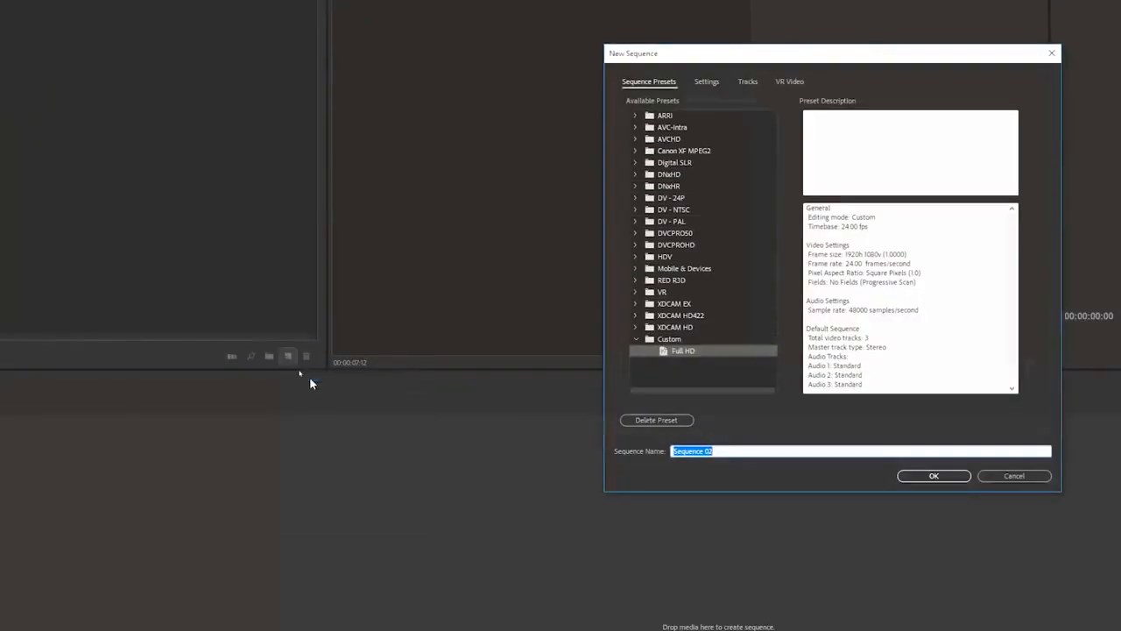
{"action": "left_click", "coordinate": [943, 480]}
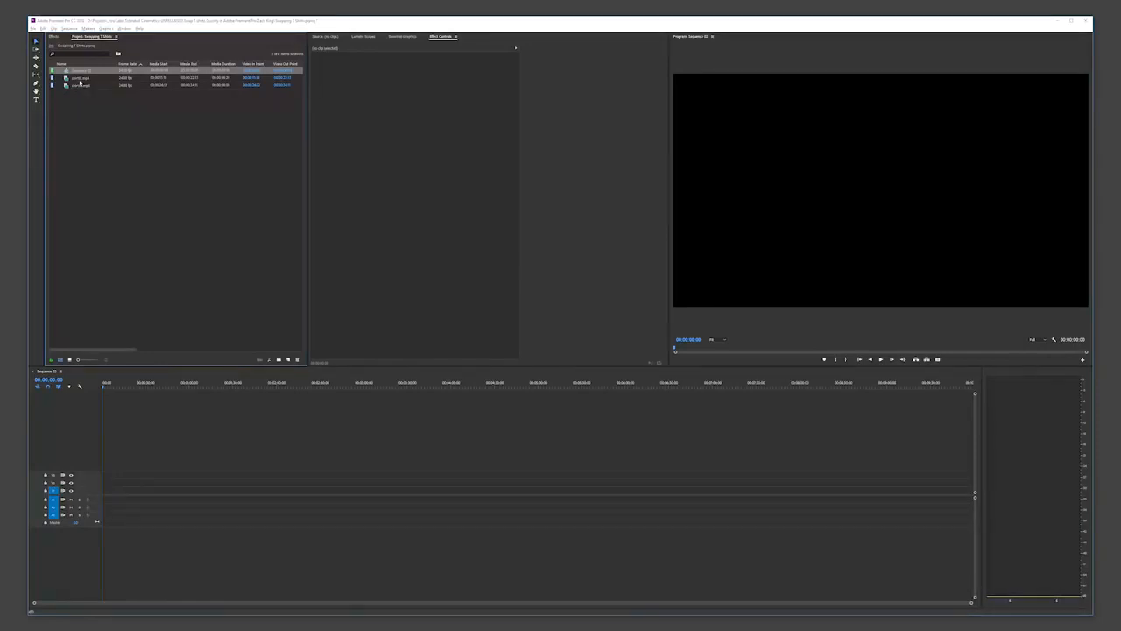
- Place both shirt clips on the first video track in order, leaving a gap between them
{"action": "left_click_drag", "start_coordinate": [80, 79], "coordinate": [106, 493]}
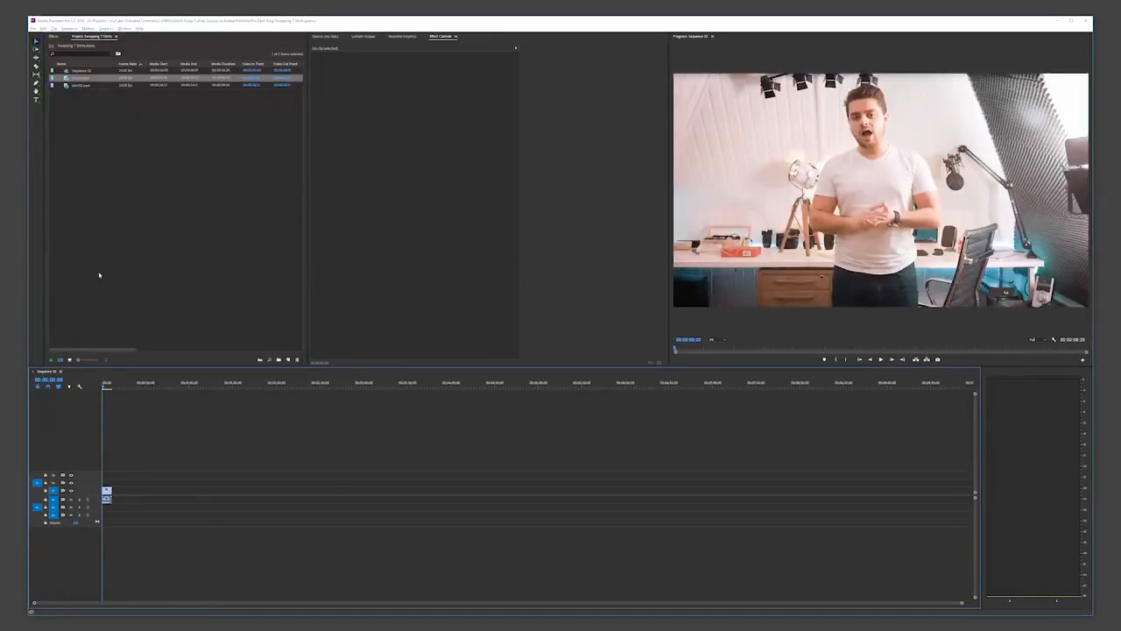
{"action": "left_click_drag", "start_coordinate": [80, 86], "coordinate": [119, 495]}
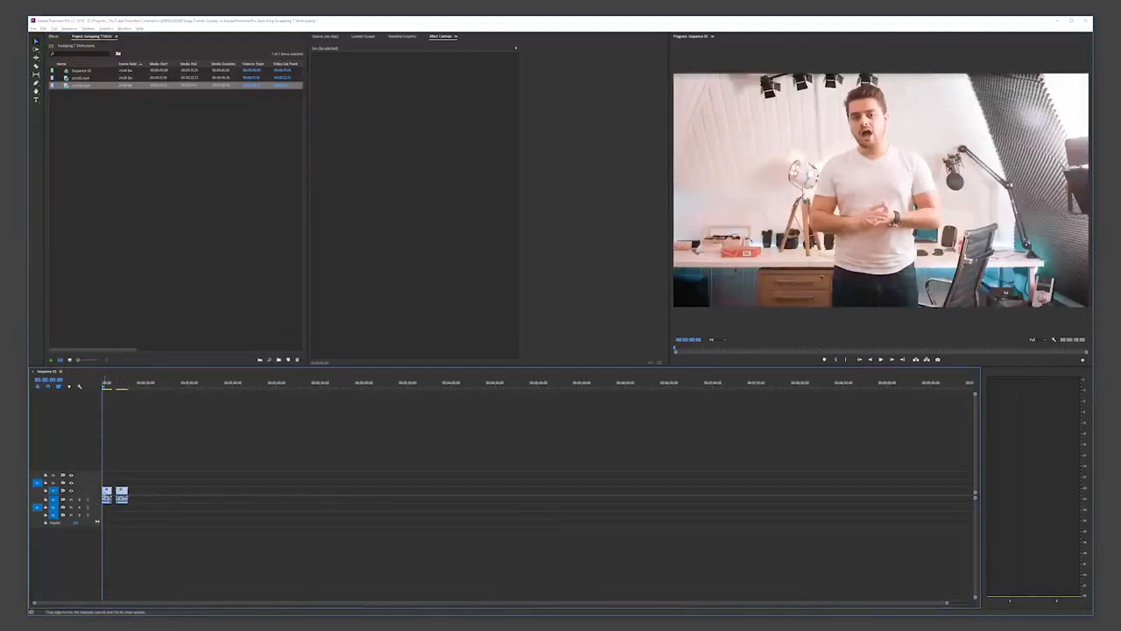
{"action": "key", "text": "equal"}
{"action": "key", "text": "equal"}
{"action": "key", "text": "equal"}
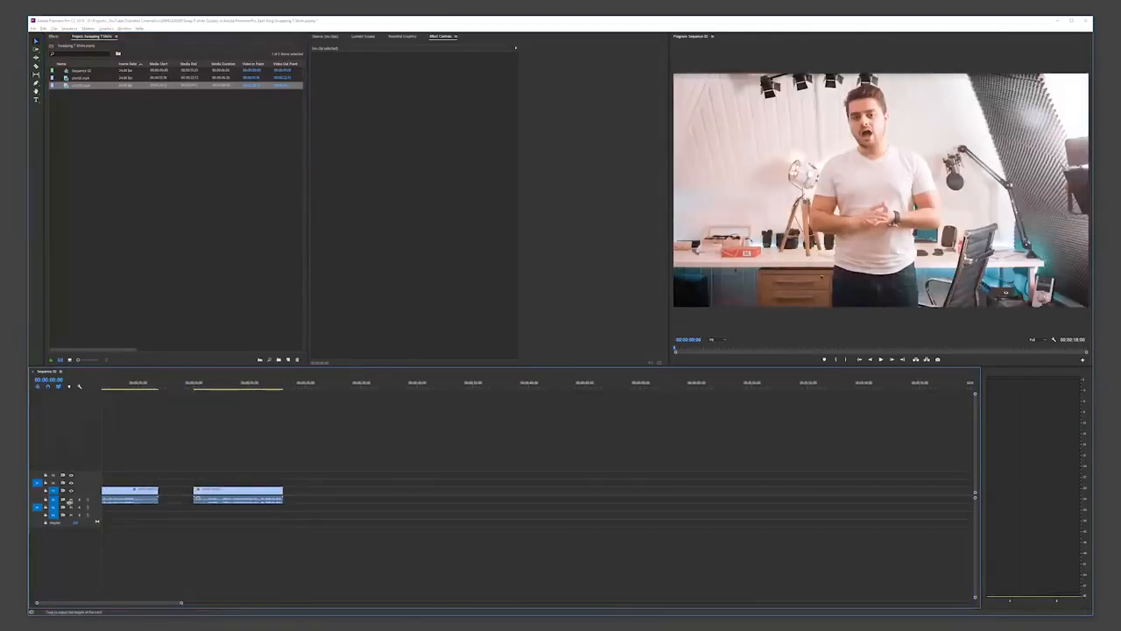
- Mute the first audio track and enlarge its height to show the waveforms
{"action": "left_click", "coordinate": [70, 499]}
{"action": "scroll", "coordinate": [93, 502], "scroll_direction": "up", "scroll_amount": 4}
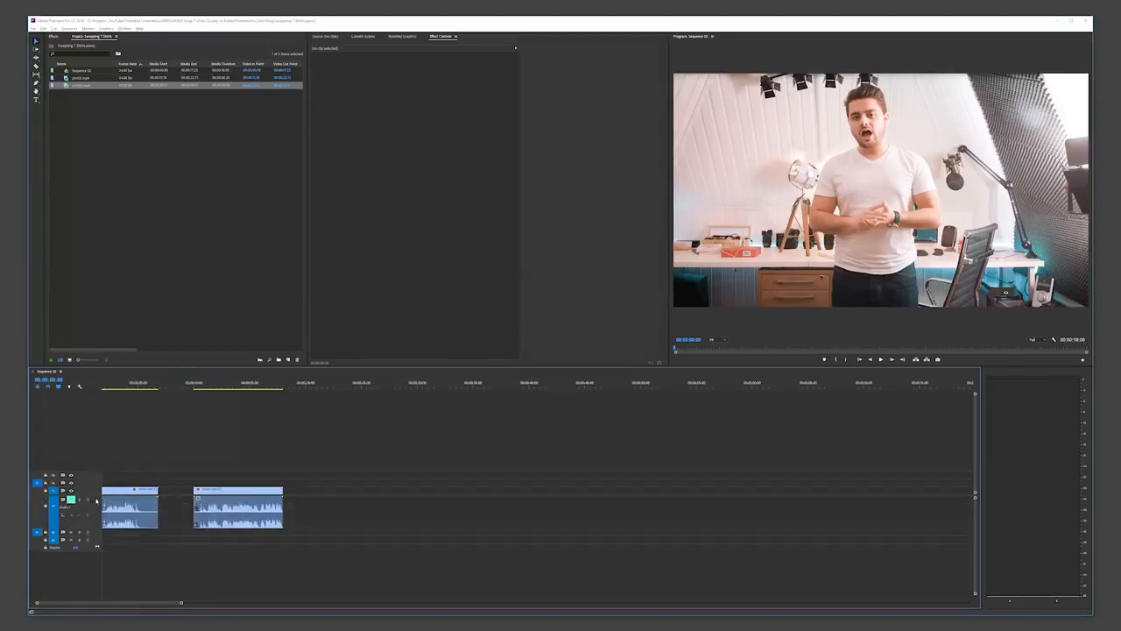
- Cut the first clip at 00:00:04:12, where the thrown shirt reaches the chest, and delete the part after the cut
{"action": "key", "text": "equal"}
{"action": "key", "text": "equal"}
{"action": "key", "text": "equal"}
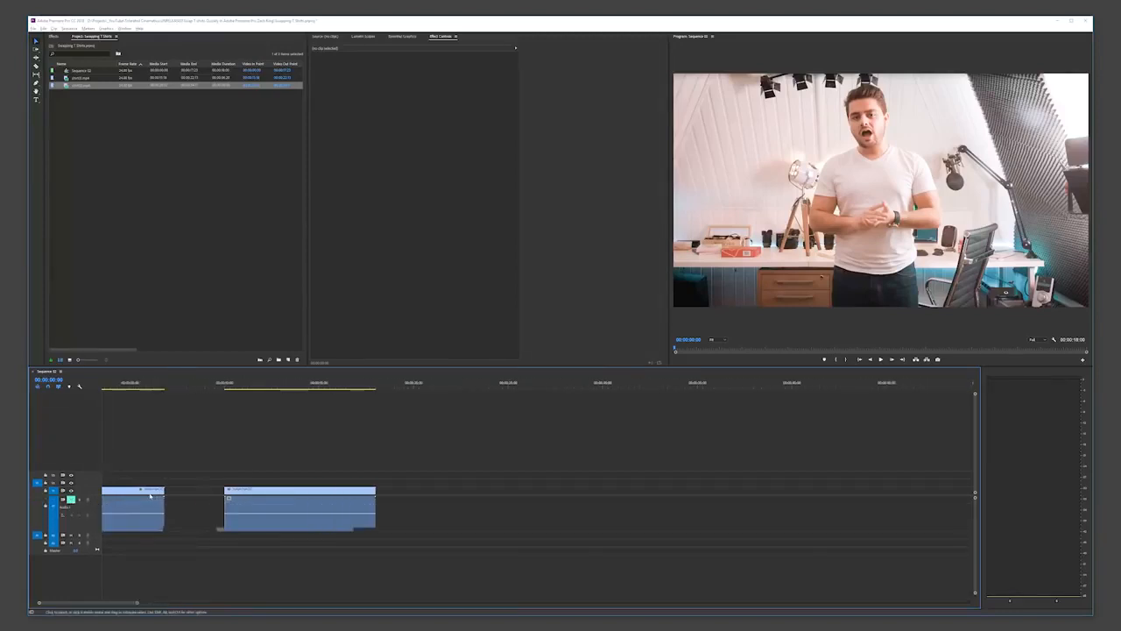
{"action": "key", "text": "equal"}
{"action": "key", "text": "equal"}
{"action": "key", "text": "equal"}
{"action": "key", "text": "equal"}
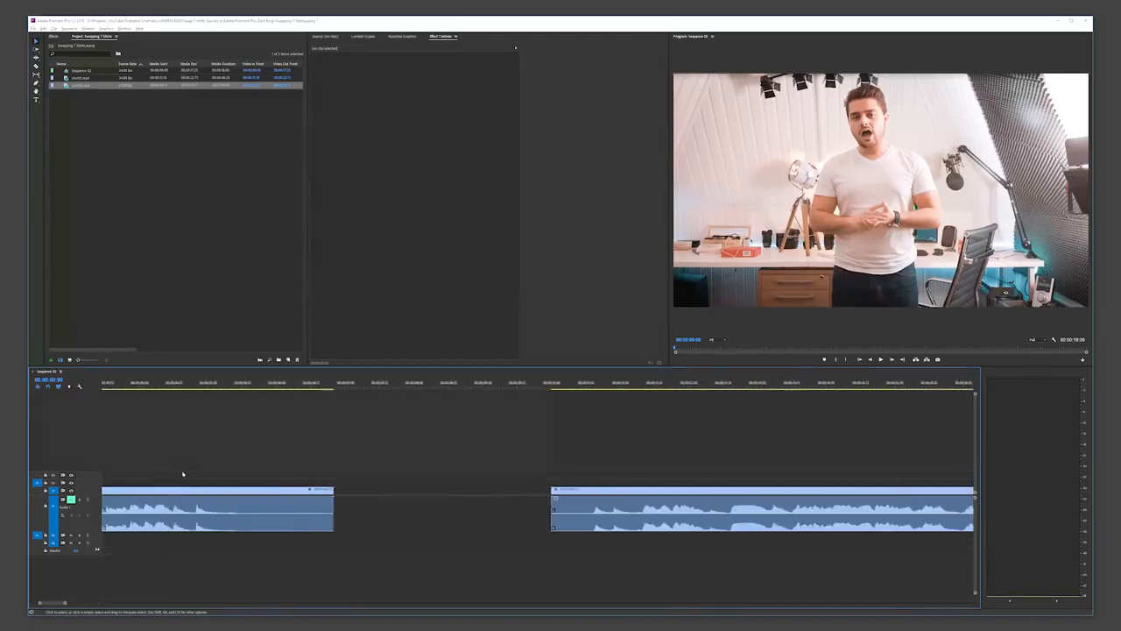
{"action": "scroll", "coordinate": [245, 473], "scroll_direction": "up", "scroll_amount": 3}
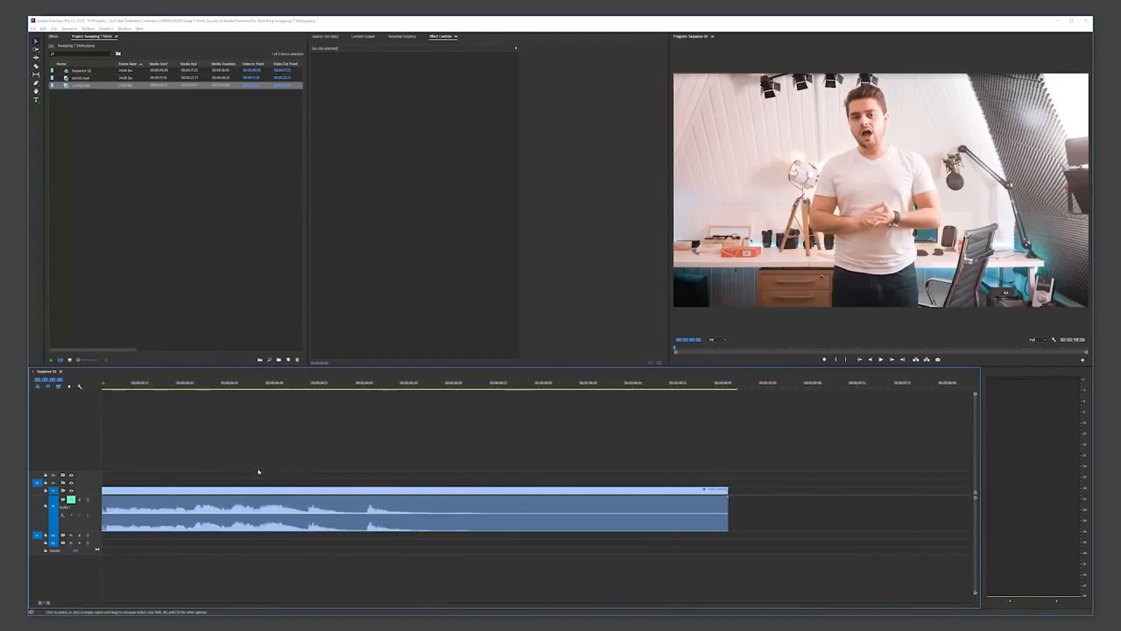
{"action": "mouse_move", "coordinate": [318, 388]}
{"action": "left_mouse_down"}
{"action": "mouse_move", "coordinate": [343, 392]}
{"action": "mouse_move", "coordinate": [323, 402]}
{"action": "left_mouse_up"}
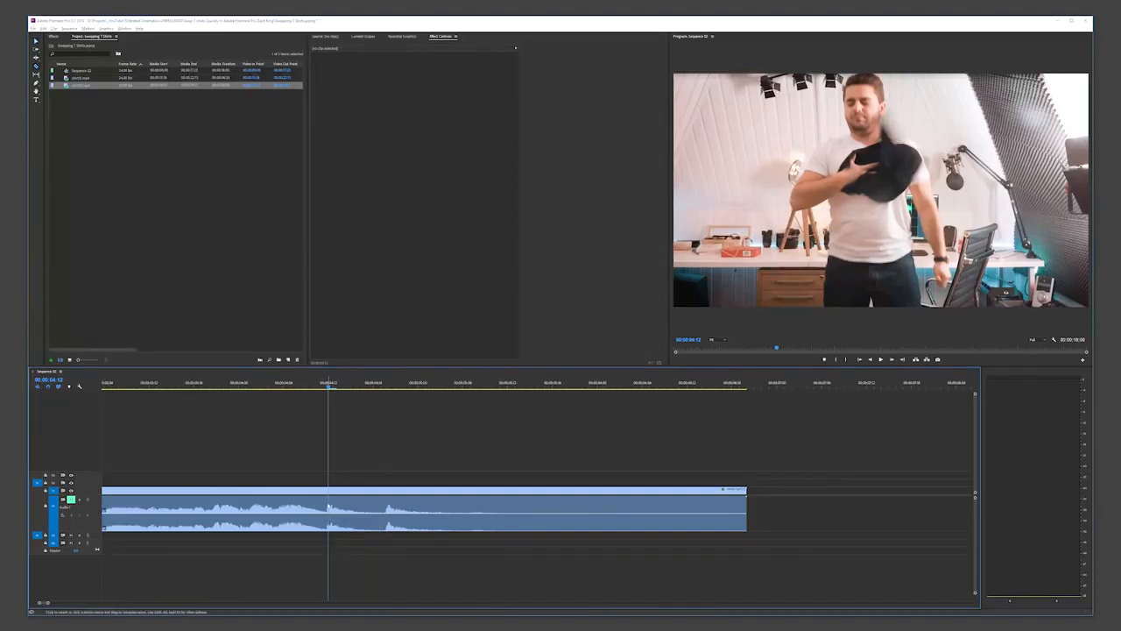
{"action": "left_click", "coordinate": [329, 503]}
{"action": "key", "text": "v"}
{"action": "left_click", "coordinate": [396, 488]}
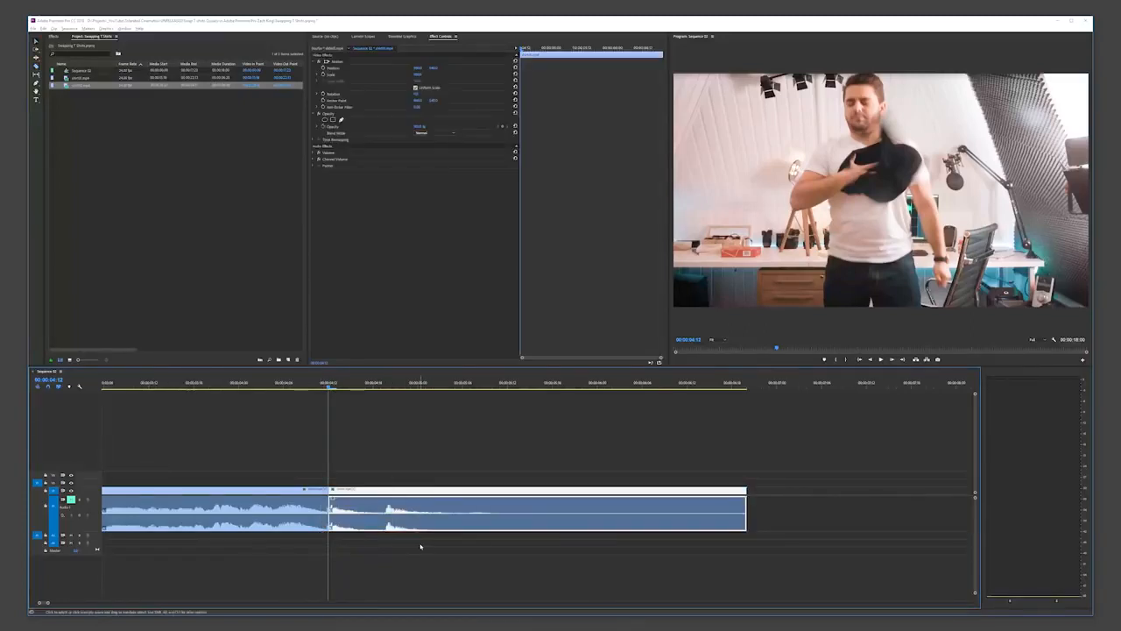
{"action": "key", "text": "Delete"}
- Trim only the video start of shirt02.mp4 to 00:00:10:16, leaving its audio start in place
{"action": "scroll", "coordinate": [458, 507], "scroll_direction": "down", "scroll_amount": 3}
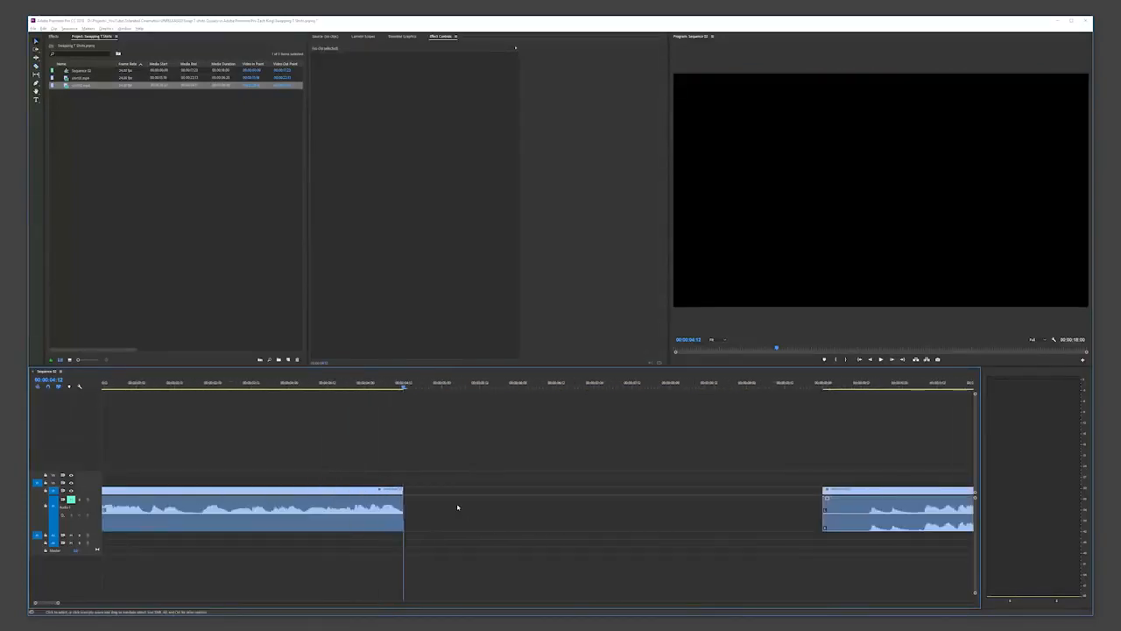
{"action": "left_click_drag", "start_coordinate": [822, 385], "coordinate": [867, 391]}
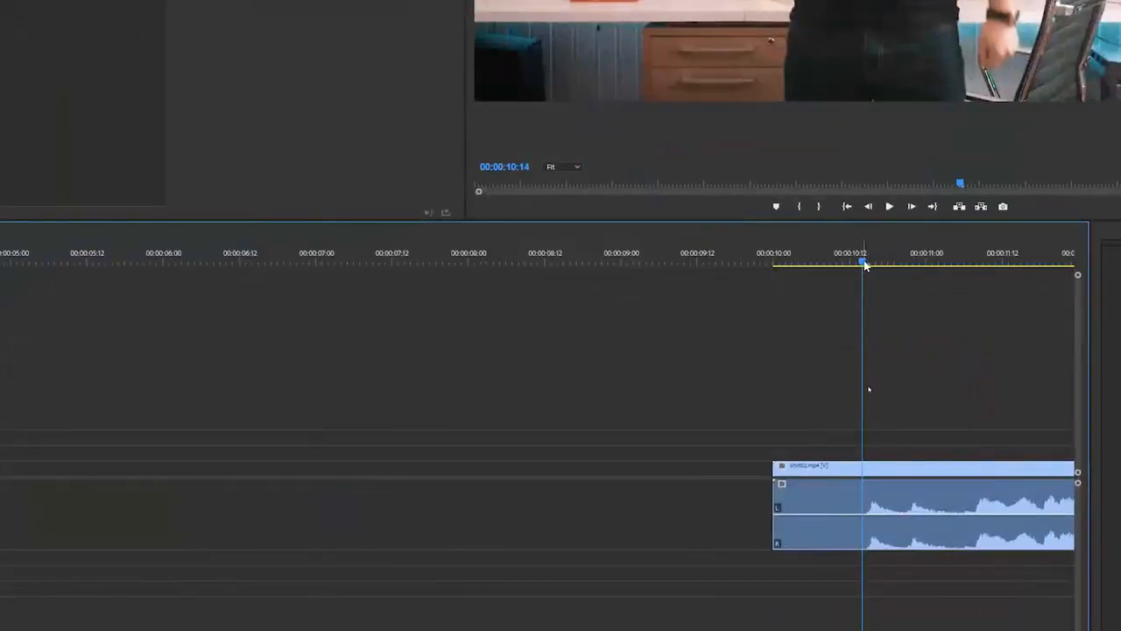
{"action": "left_click_drag", "start_coordinate": [866, 262], "coordinate": [877, 267]}
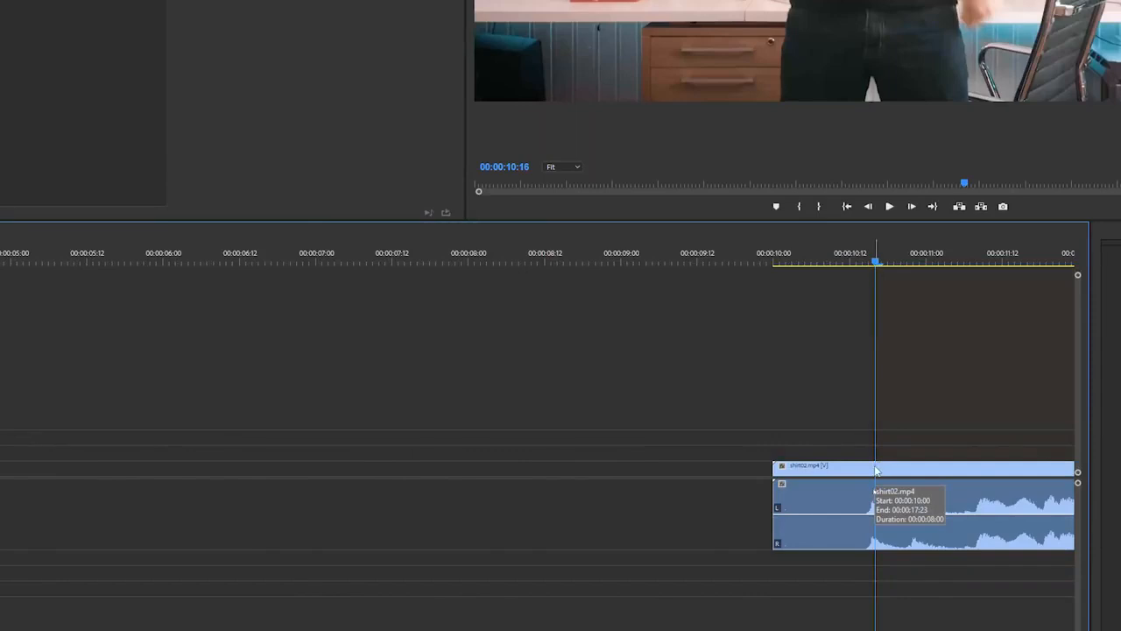
{"action": "left_click", "coordinate": [863, 471]}
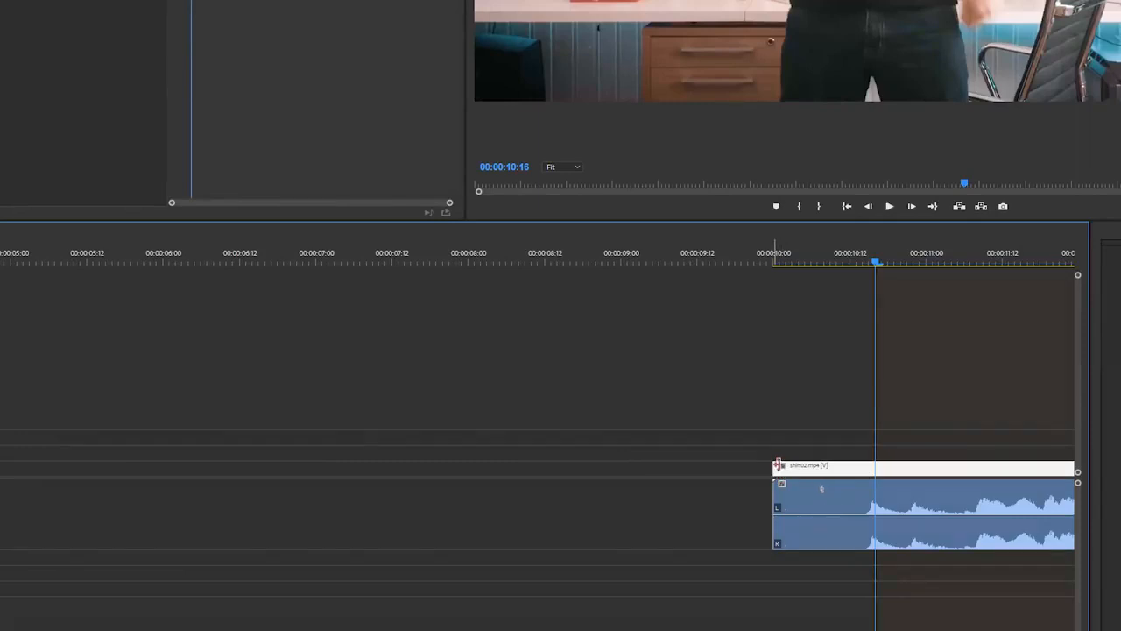
{"action": "left_click_drag", "start_coordinate": [778, 466], "coordinate": [876, 465]}
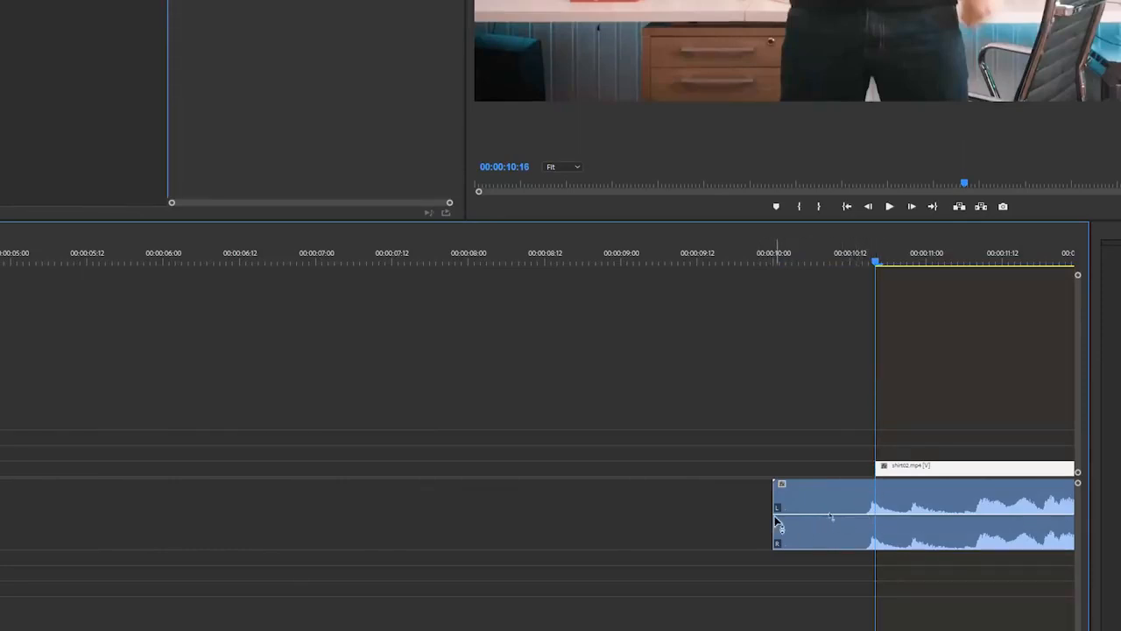
- Split the audio of shirt02.mp4 shortly before its first waveform peak and delete the silent piece before the split
{"action": "key", "text": "c"}
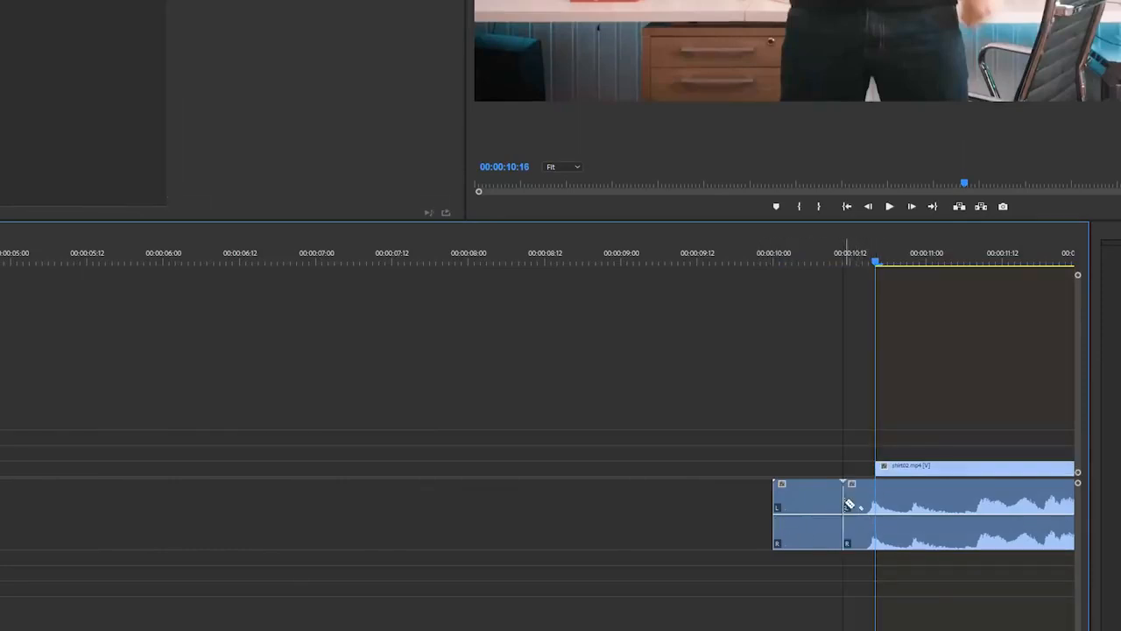
{"action": "left_click", "coordinate": [844, 503]}
{"action": "key", "text": "v"}
{"action": "left_click", "coordinate": [819, 504]}
{"action": "key", "text": "Delete"}
{"action": "key", "text": "ctrl+z"}
{"action": "left_click", "coordinate": [809, 496]}
{"action": "key", "text": "Delete"}
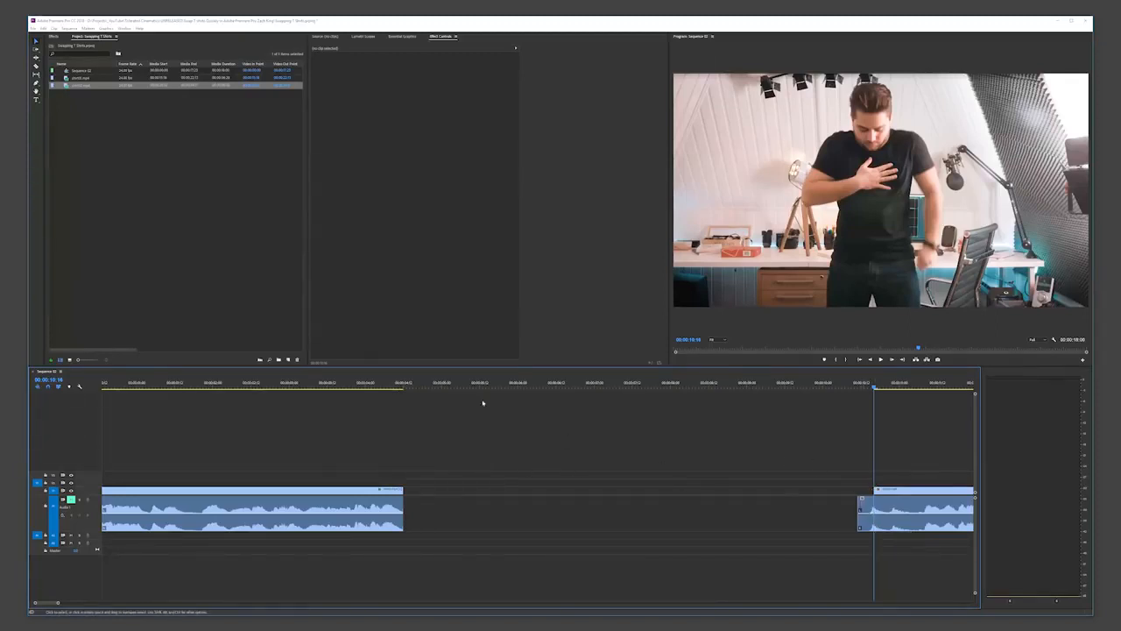
- Check the last frames of the first clip and move the second clip's audio down to the second audio track
{"action": "left_click", "coordinate": [394, 382]}
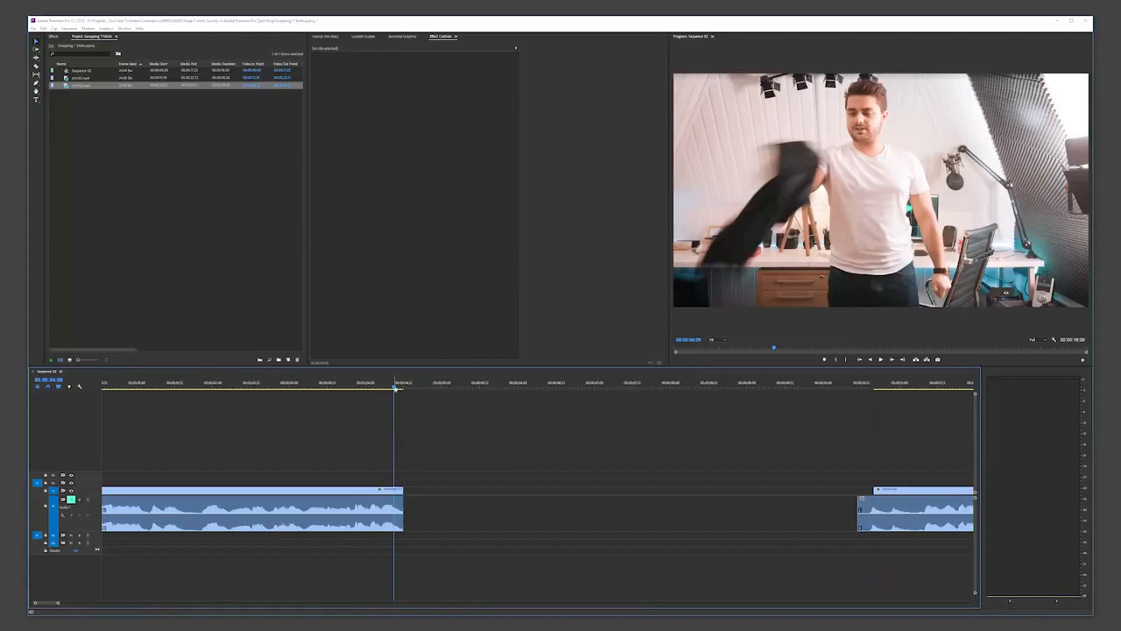
{"action": "left_click_drag", "start_coordinate": [394, 388], "coordinate": [402, 386]}
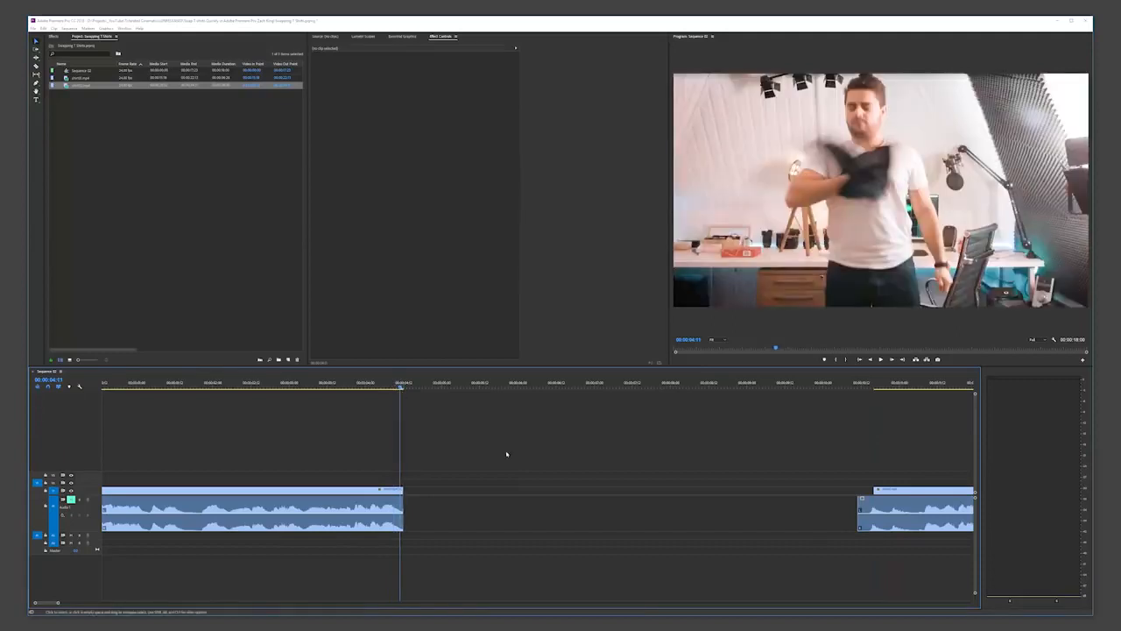
{"action": "left_click", "coordinate": [877, 507]}
{"action": "left_click_drag", "start_coordinate": [877, 506], "coordinate": [882, 536]}
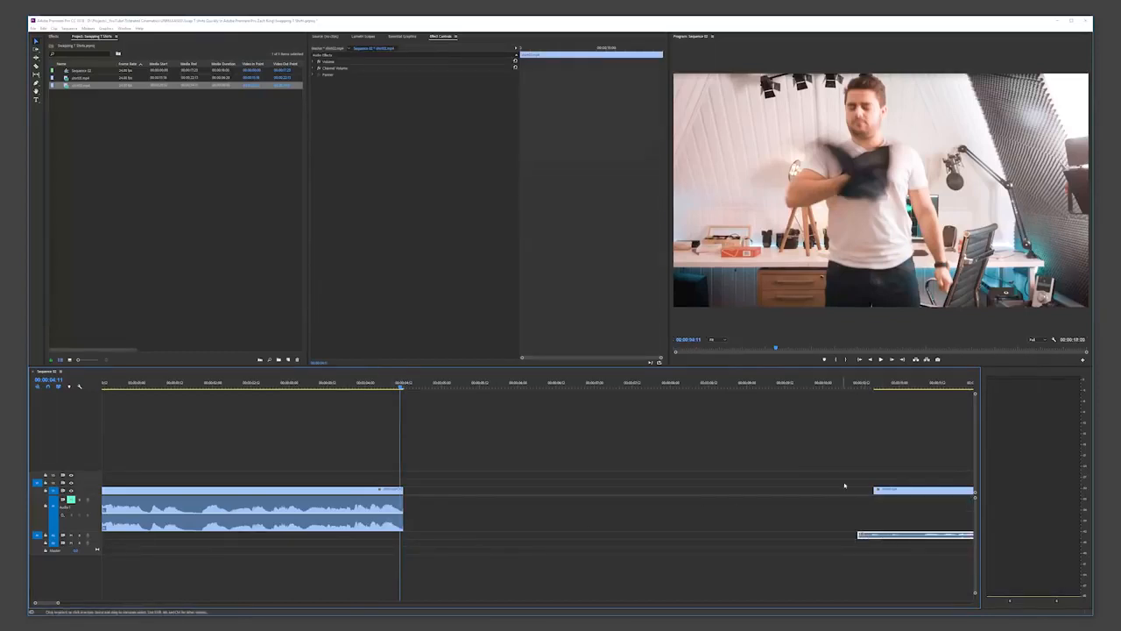
- Link the second clip's video and audio, and move them so the video directly follows the first clip
{"action": "left_click_drag", "start_coordinate": [887, 493], "coordinate": [418, 494]}
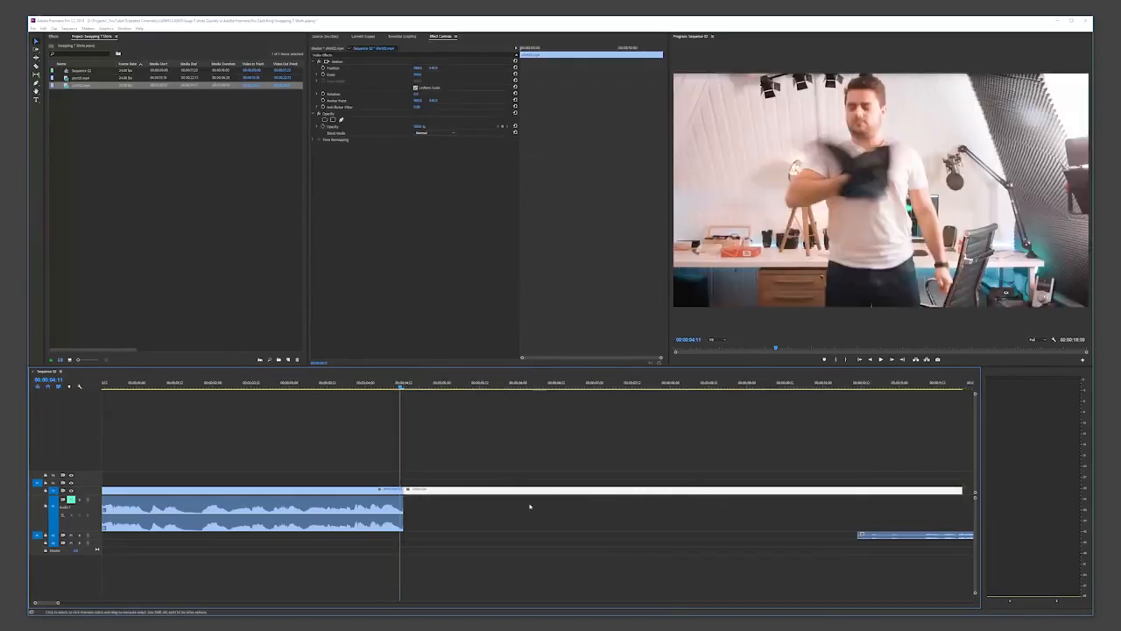
{"action": "key", "text": "ctrl+z"}
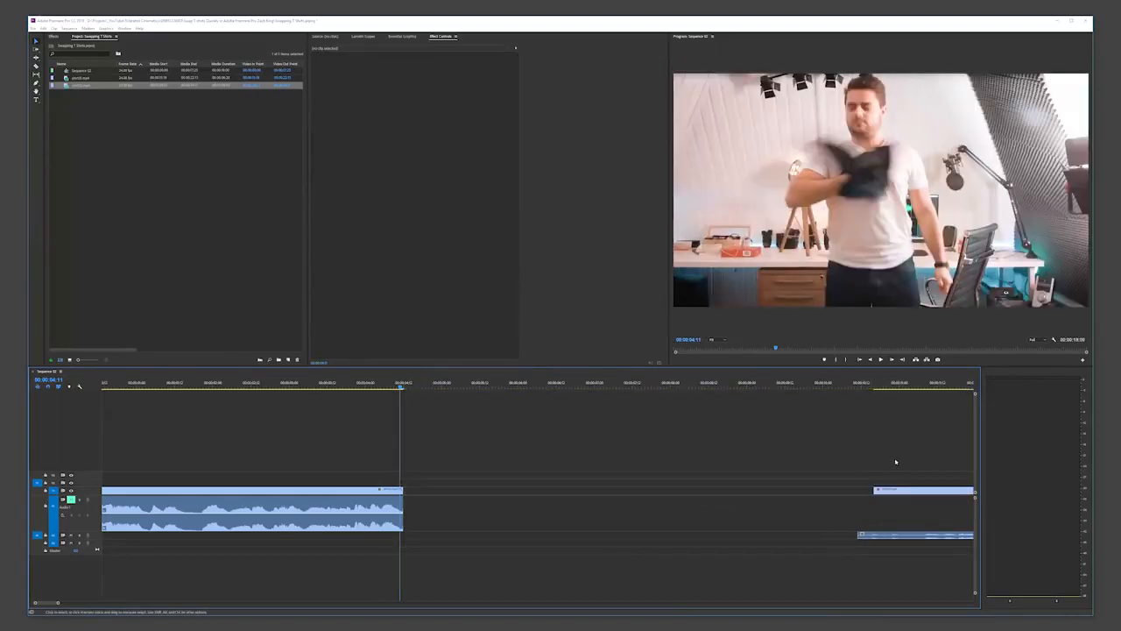
{"action": "left_click_drag", "start_coordinate": [898, 460], "coordinate": [929, 558]}
{"action": "right_click", "coordinate": [917, 532]}
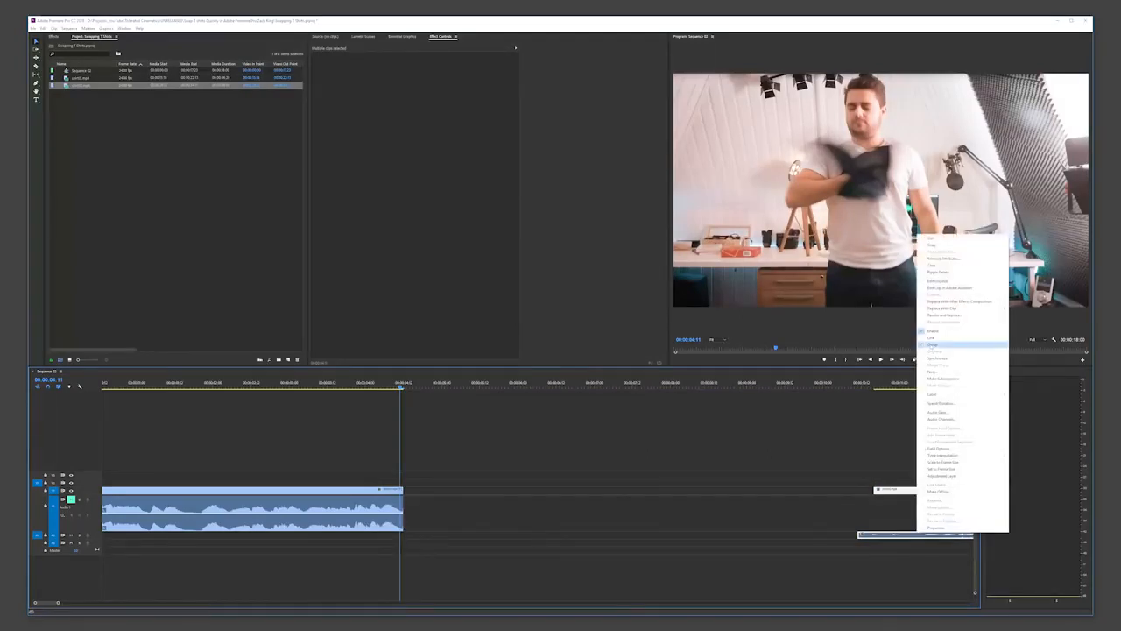
{"action": "left_click", "coordinate": [934, 338]}
{"action": "left_click_drag", "start_coordinate": [907, 495], "coordinate": [438, 493]}
{"action": "left_click", "coordinate": [419, 460]}
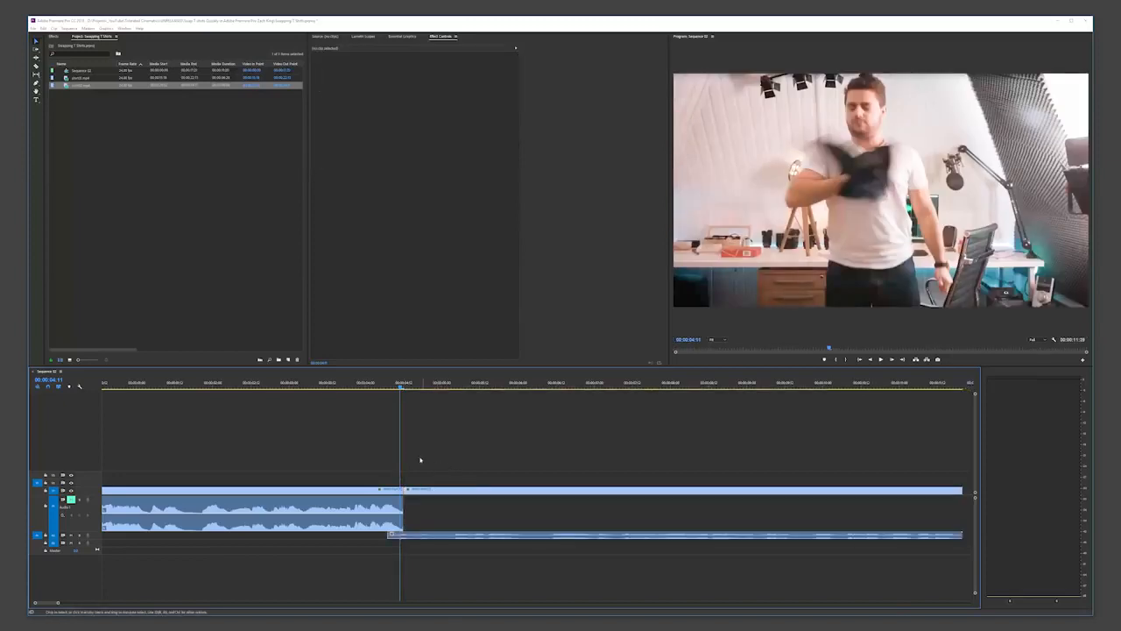
- Play back the cut between the two clips from 00:00:04:06 with the first audio track unmuted
{"action": "left_click", "coordinate": [385, 390]}
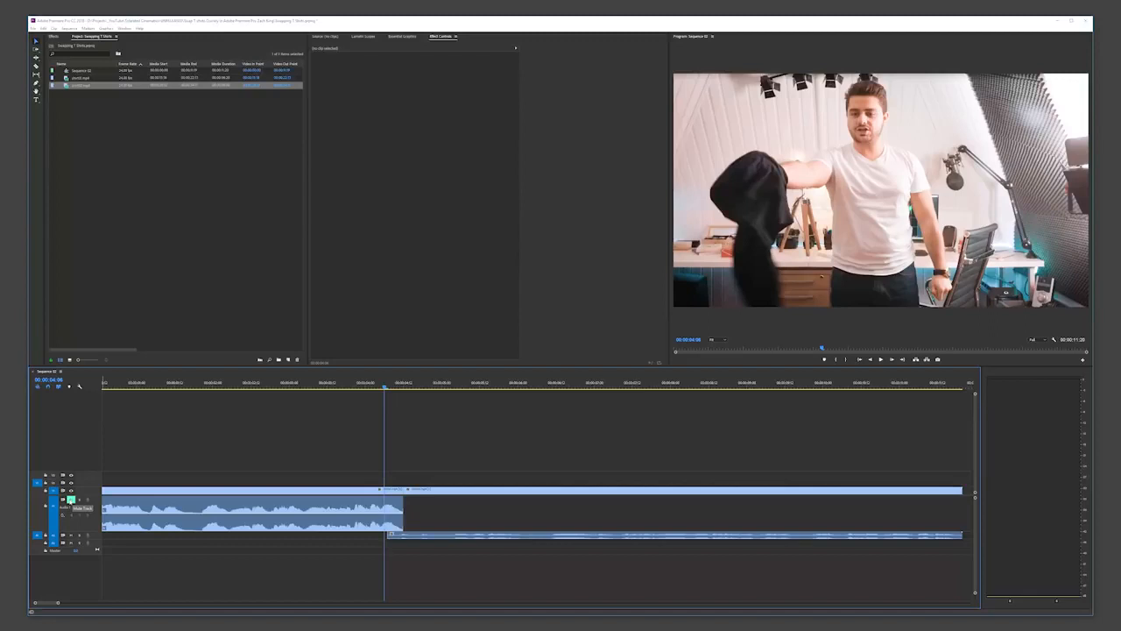
{"action": "left_click", "coordinate": [70, 500]}
{"action": "key", "text": "space"}
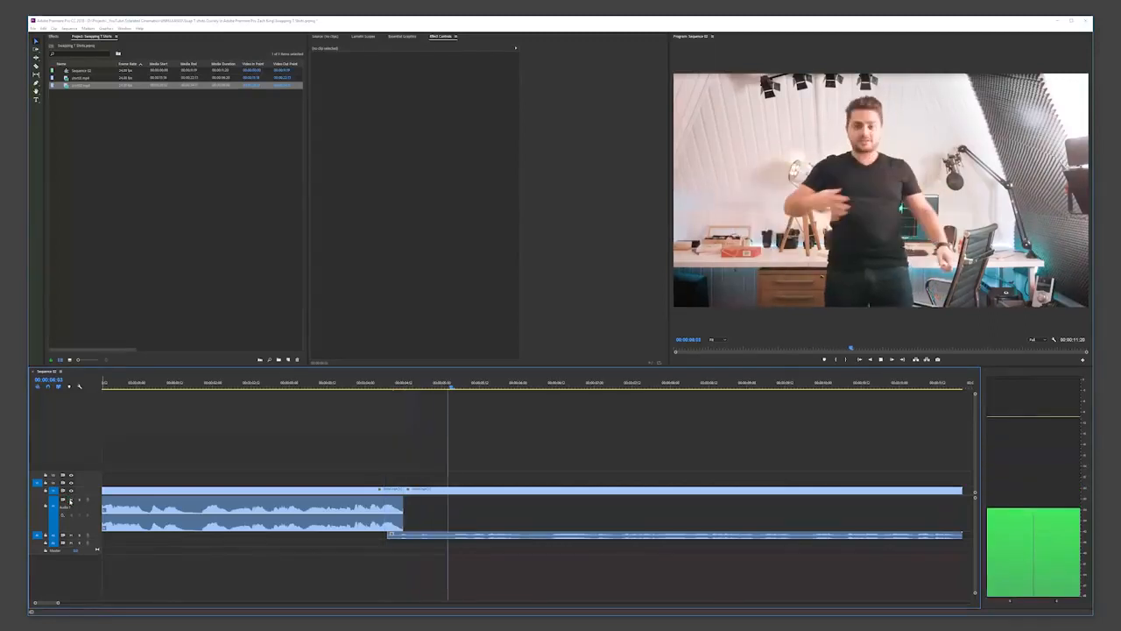
{"action": "left_click", "coordinate": [71, 500]}
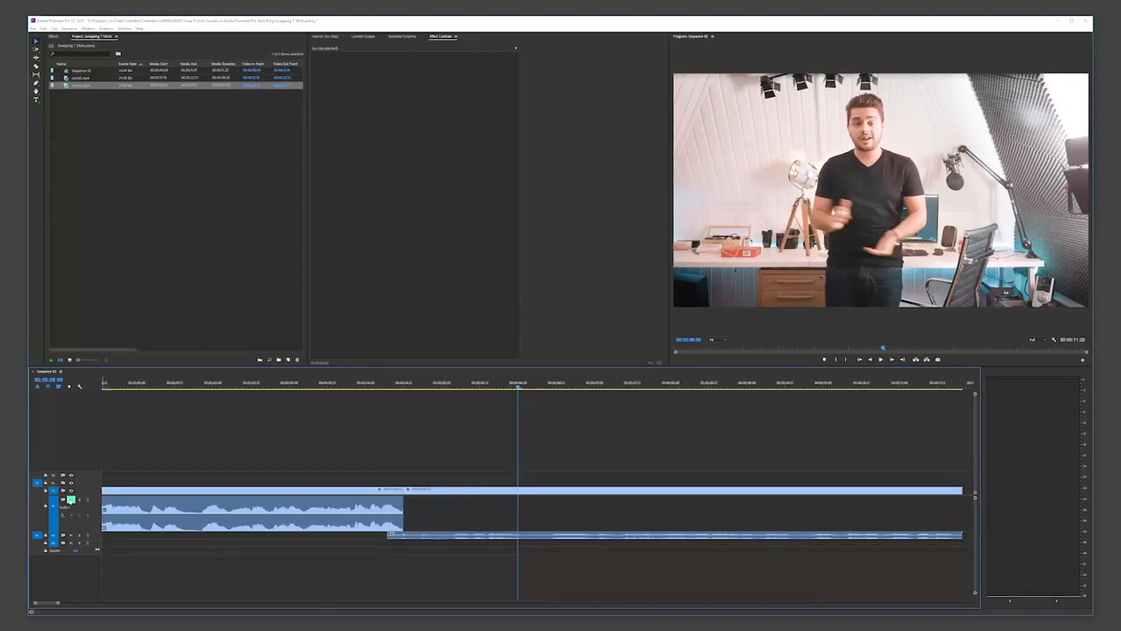
- Unmute the first audio track and play the sequence from its beginning to review the shirt swap
{"action": "left_click", "coordinate": [71, 500]}
{"action": "key", "text": "minus"}
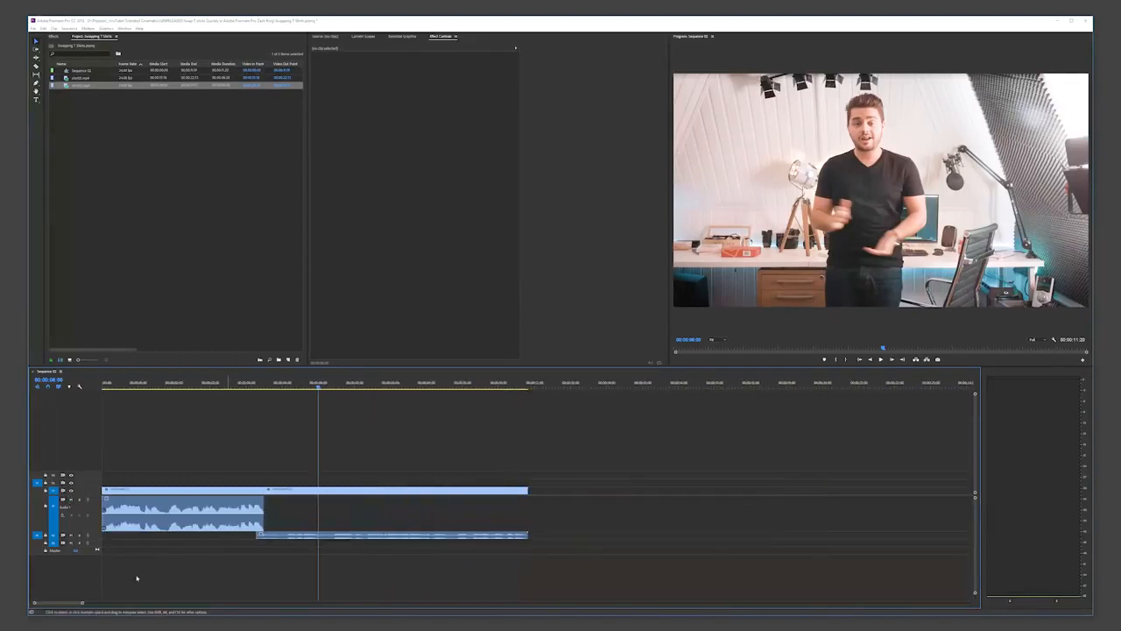
{"action": "key", "text": "Home"}
{"action": "key", "text": "space"}
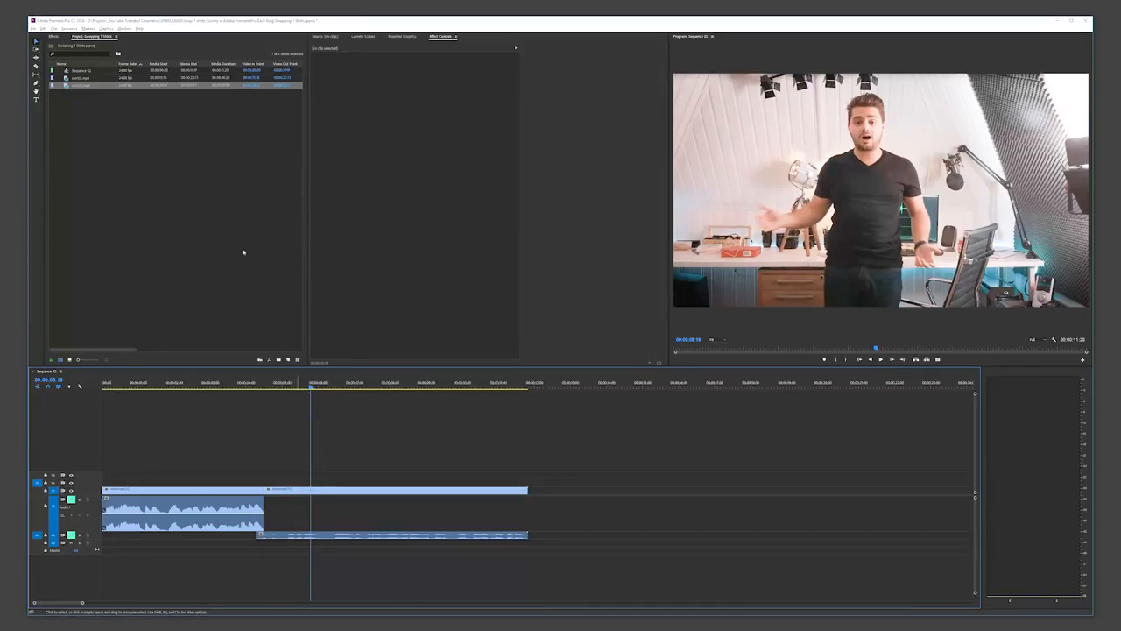
- Expand the TC_Camera Shake Presets folder in the effect presets and select its last preset
{"action": "left_click", "coordinate": [53, 36]}
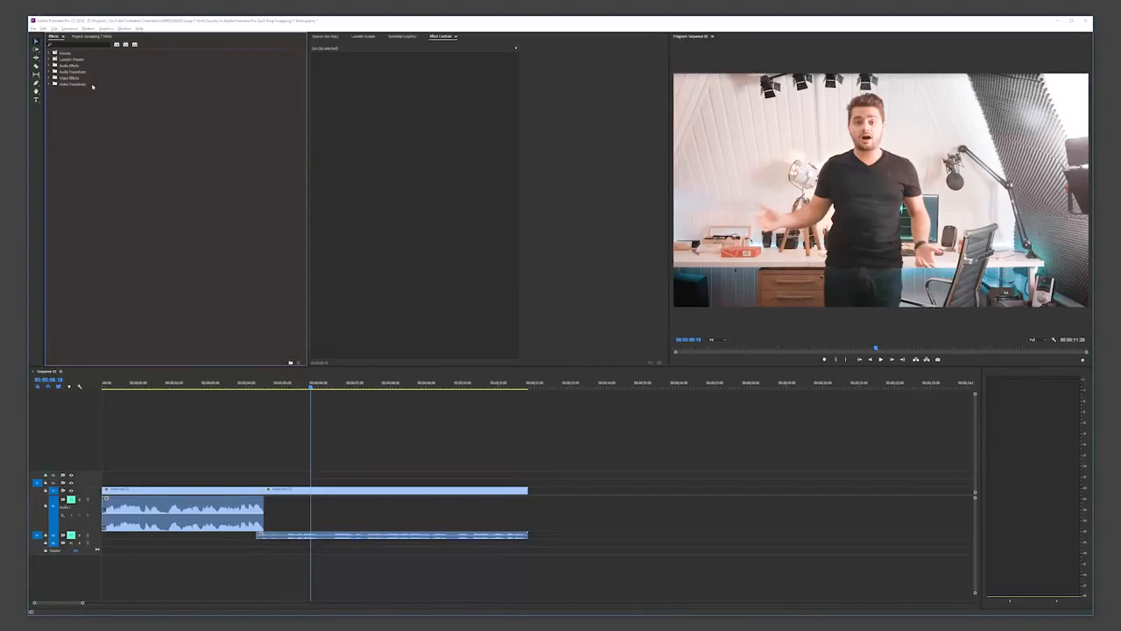
{"action": "left_click", "coordinate": [51, 53]}
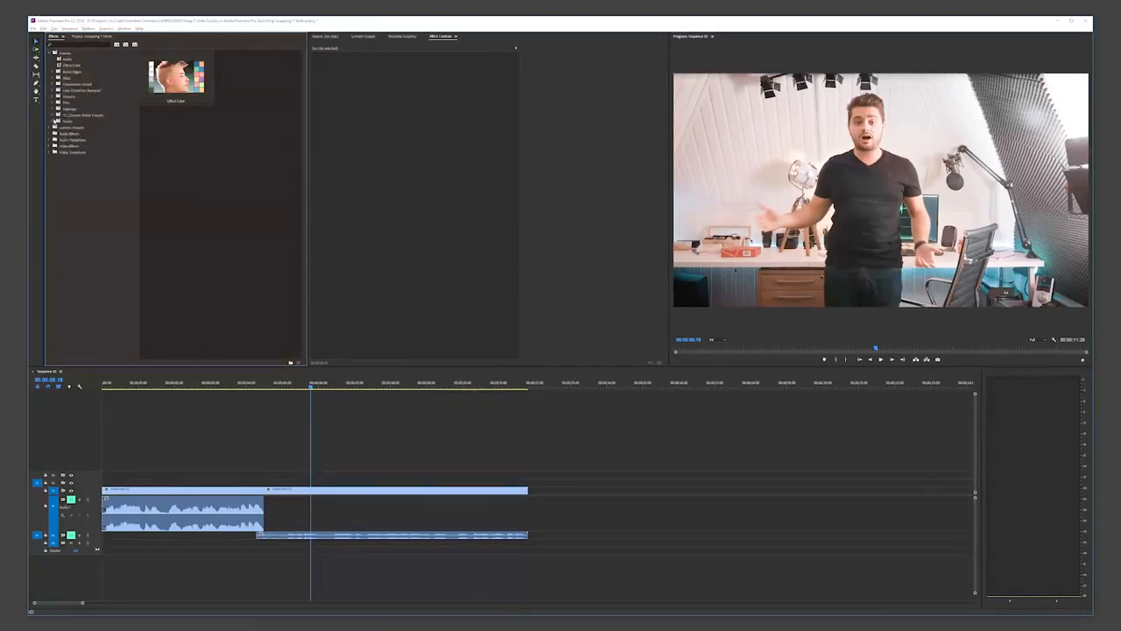
{"action": "left_click", "coordinate": [53, 114]}
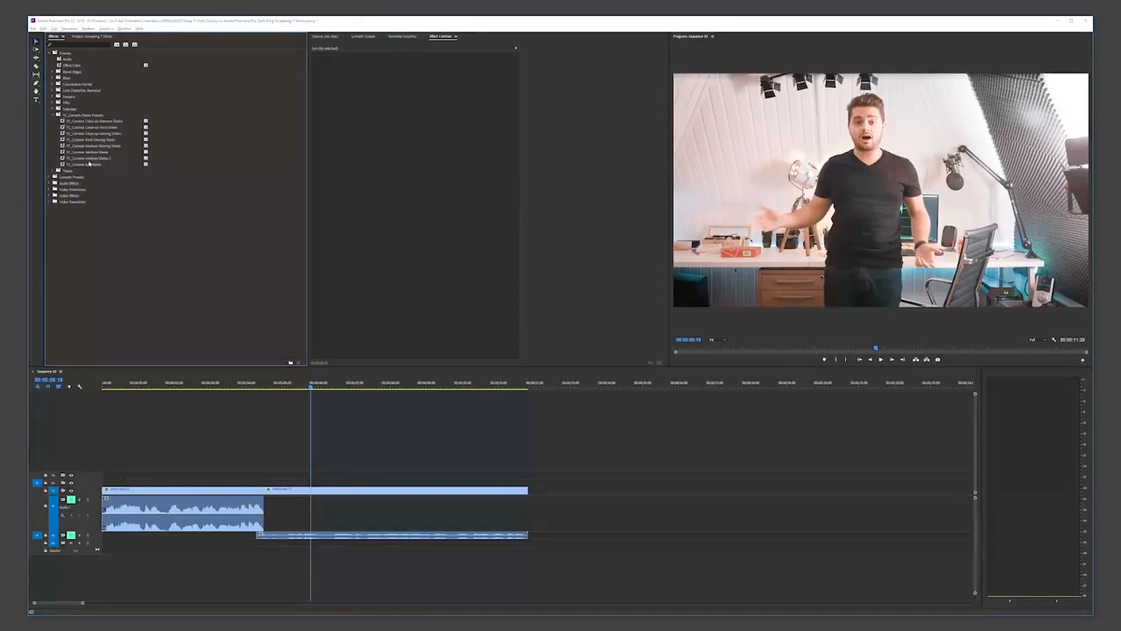
{"action": "left_click", "coordinate": [86, 165]}
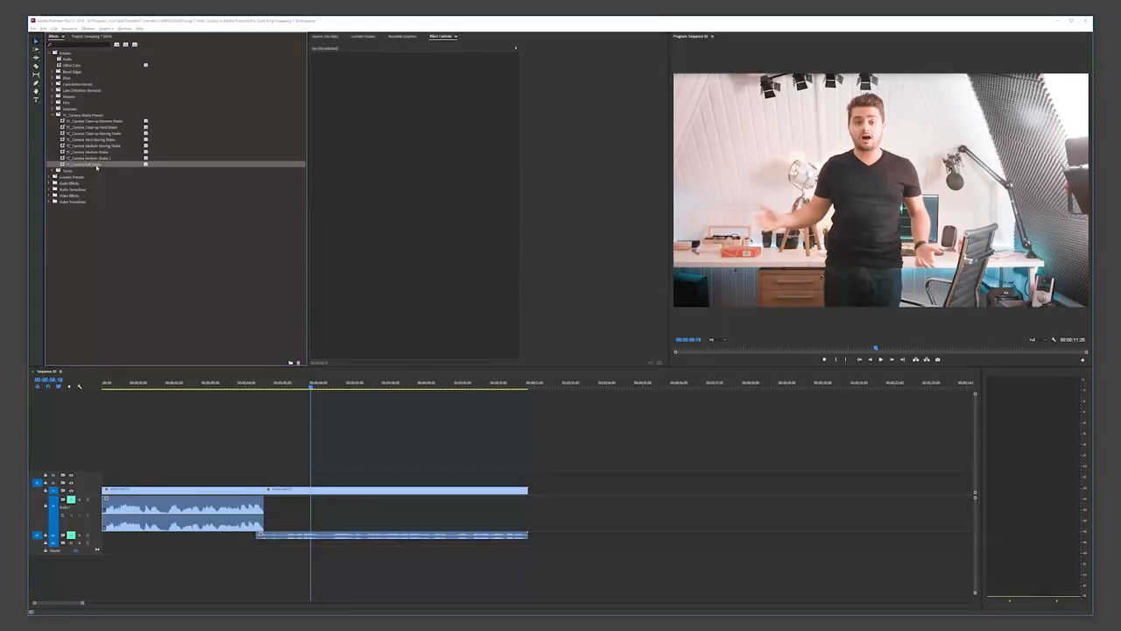
- Nest both clips in the timeline into one nested sequence, keeping the default name
{"action": "left_click_drag", "start_coordinate": [392, 456], "coordinate": [238, 497]}
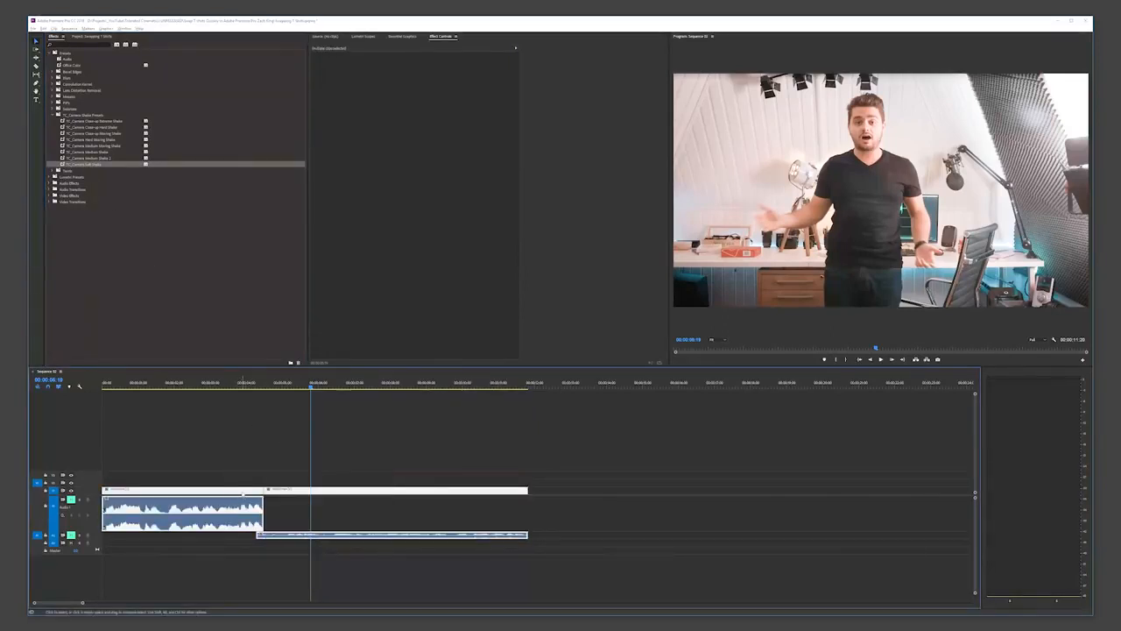
{"action": "right_click", "coordinate": [244, 501]}
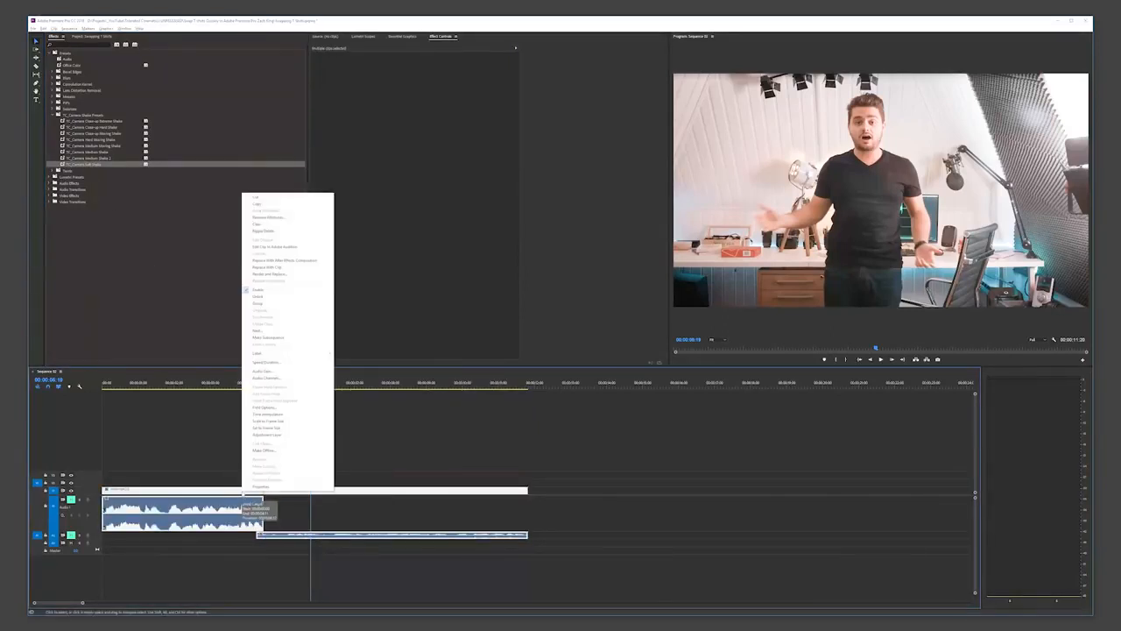
{"action": "left_click", "coordinate": [261, 332]}
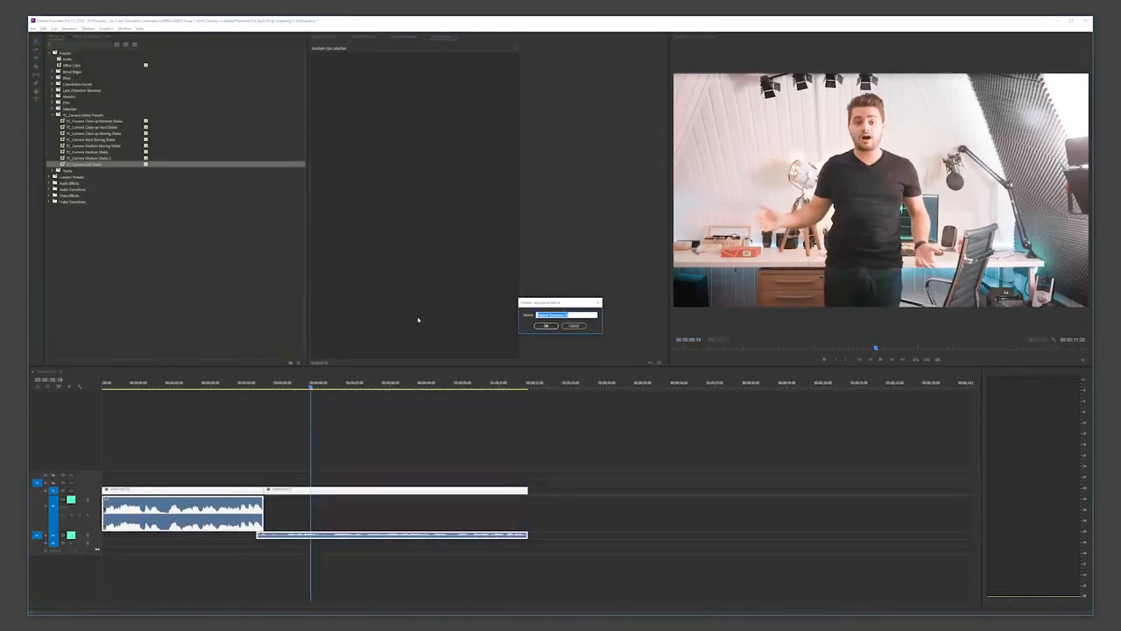
{"action": "left_click", "coordinate": [546, 326]}
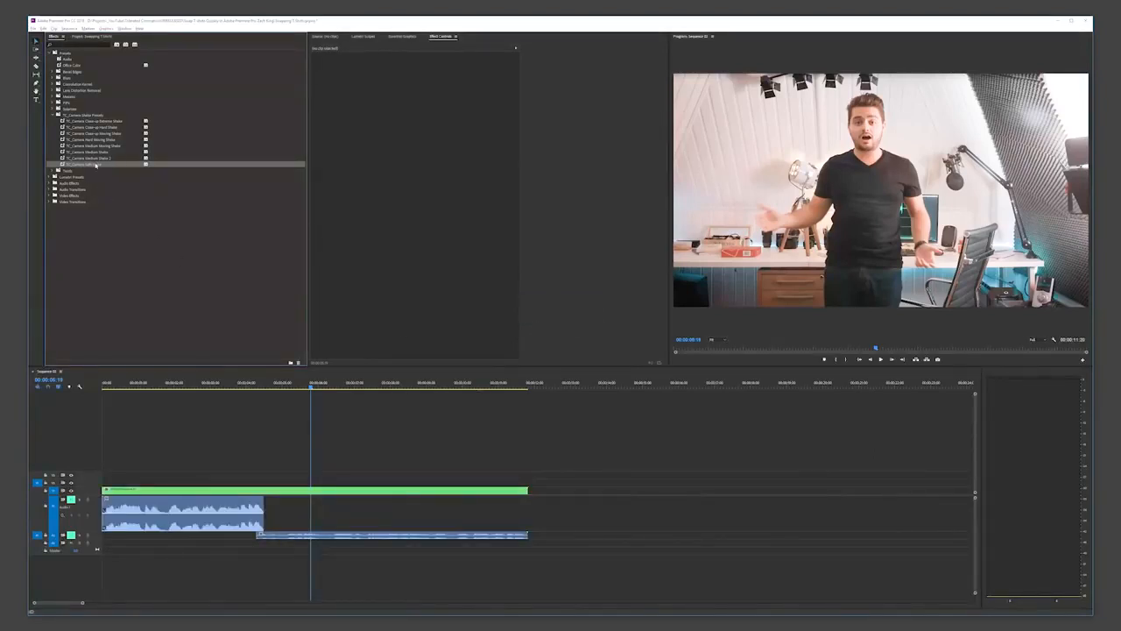
- Apply the TC_Camera Soft Shake preset to the nested sequence and play it back from the beginning
{"action": "left_click_drag", "start_coordinate": [95, 165], "coordinate": [160, 493]}
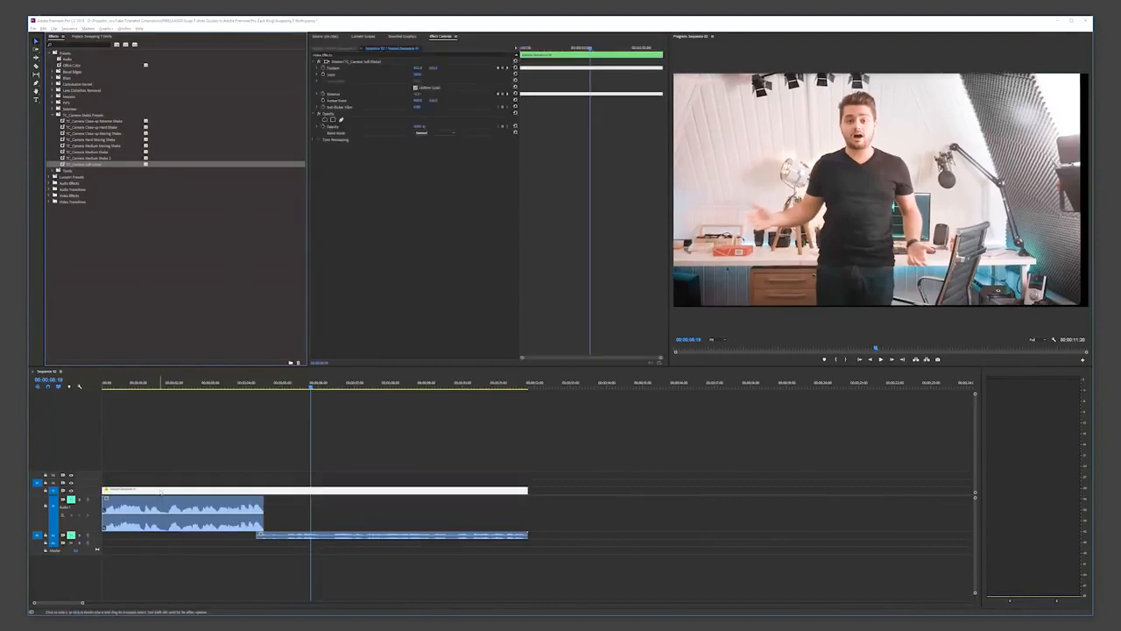
{"action": "left_click", "coordinate": [176, 450]}
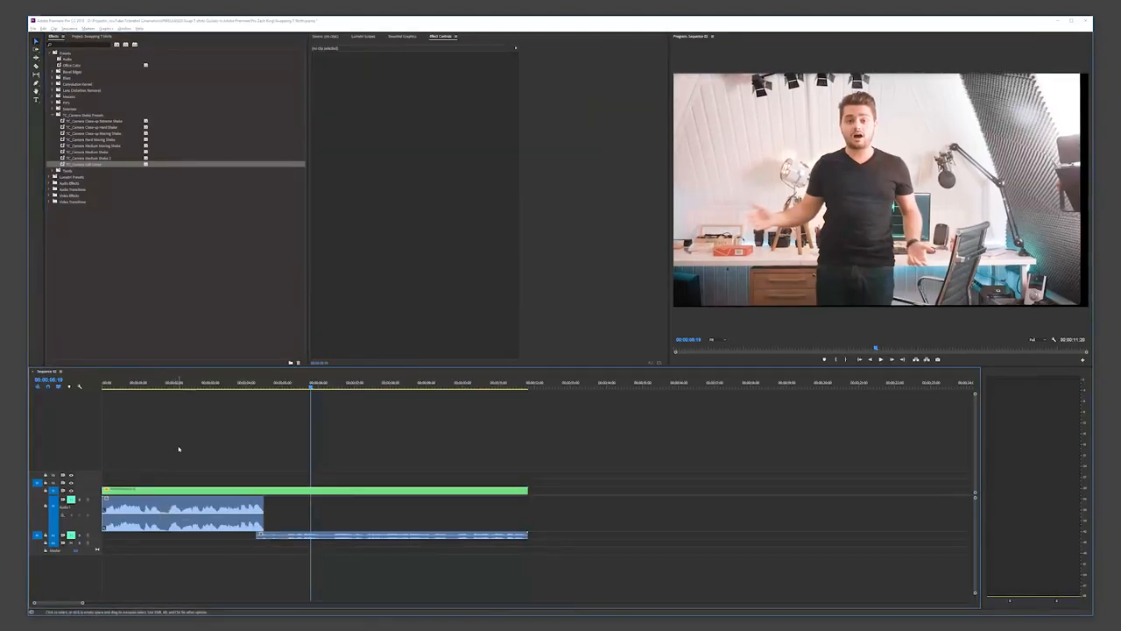
{"action": "key", "text": "Home"}
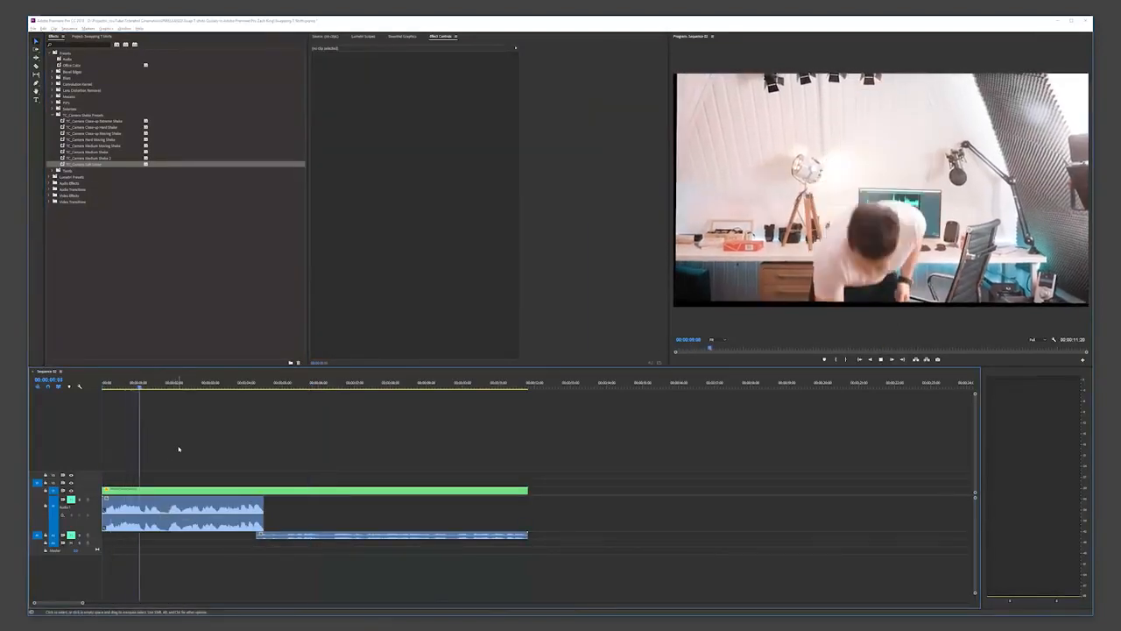
- Increase the nested sequence's scale so the shaking image fills the frame without black edges, and play it from the beginning
{"action": "left_click", "coordinate": [350, 491]}
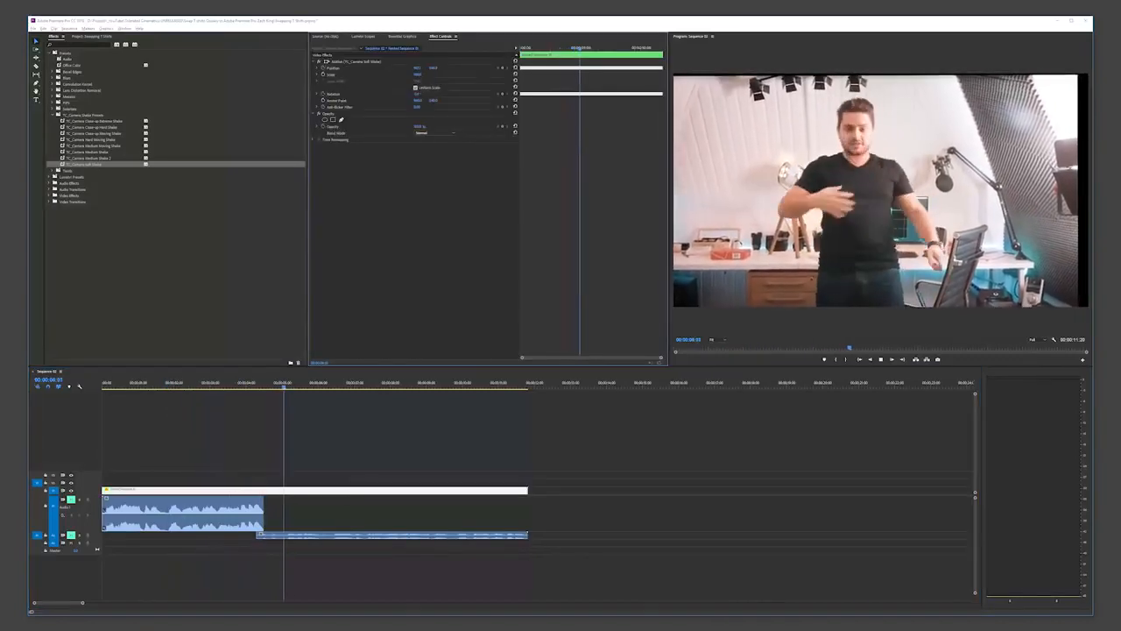
{"action": "left_click", "coordinate": [422, 74]}
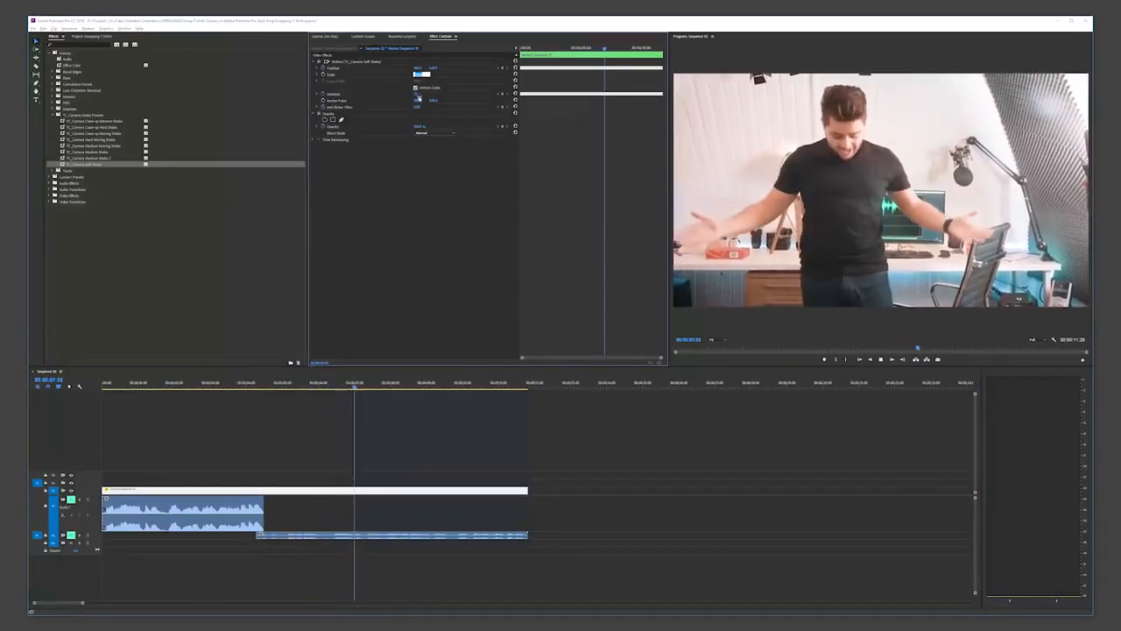
{"action": "left_click", "coordinate": [428, 427]}
{"action": "key", "text": "Home"}
{"action": "key", "text": "space"}
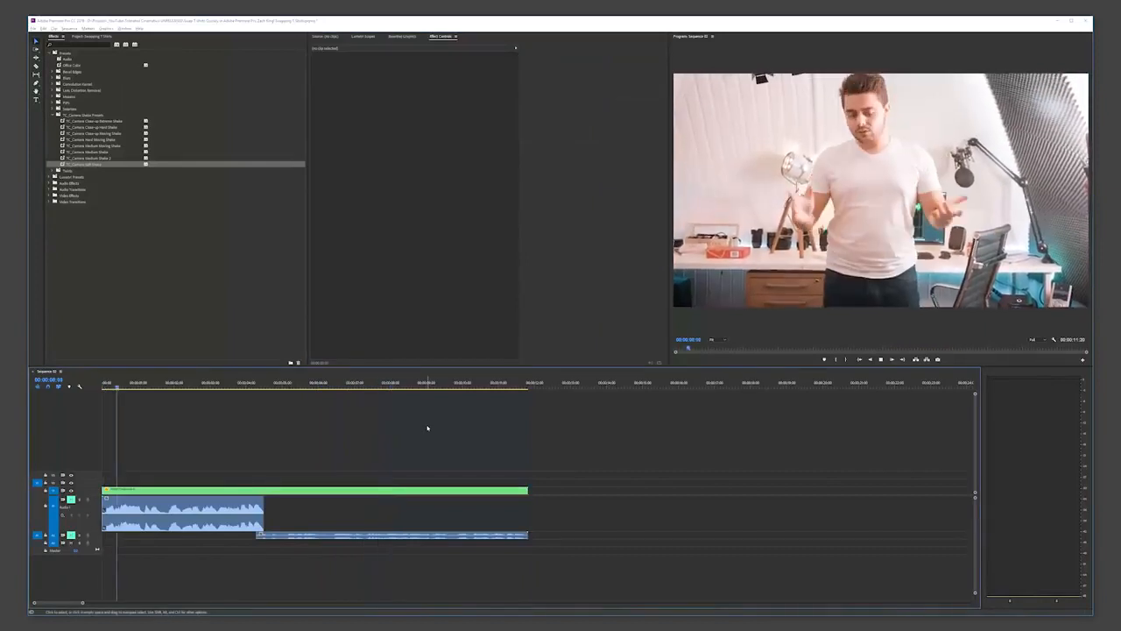